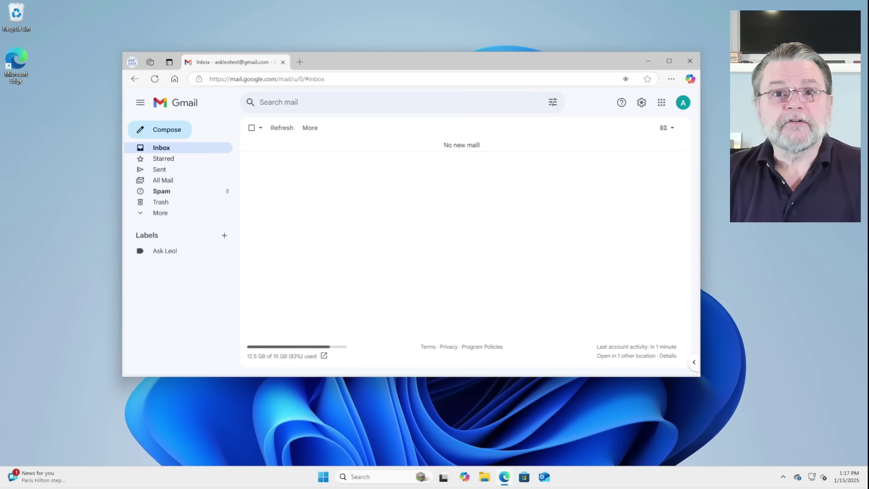
# From the Google One plans page, enter one.google.com/storage in the address bar.
pyautogui.click(294, 360)
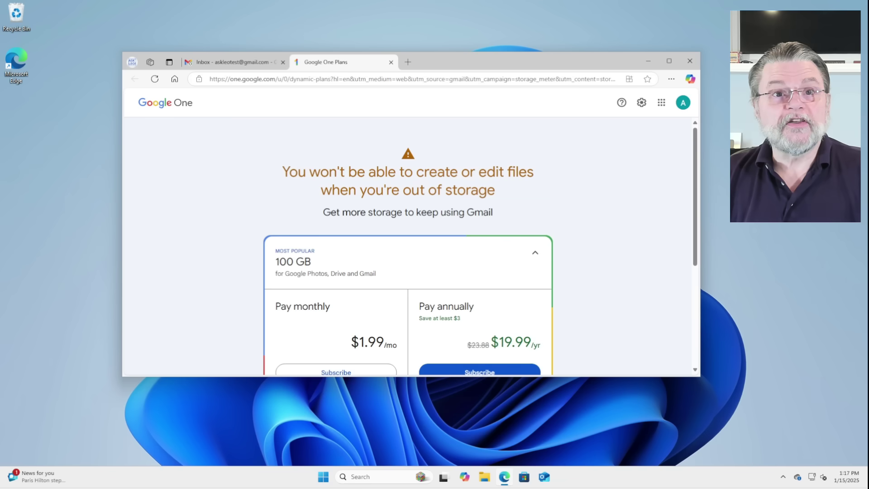
pyautogui.click(378, 80)
pyautogui.write('o')
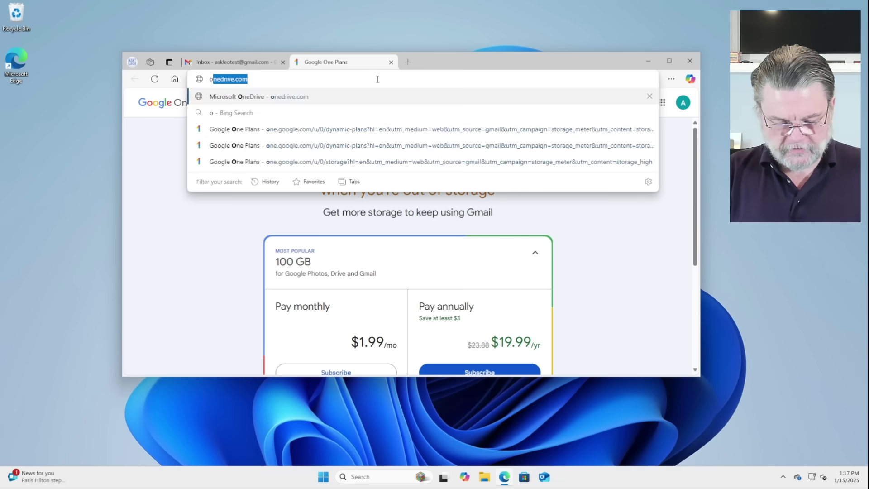
pyautogui.write('ne.google.com/stor')
pyautogui.press('End')
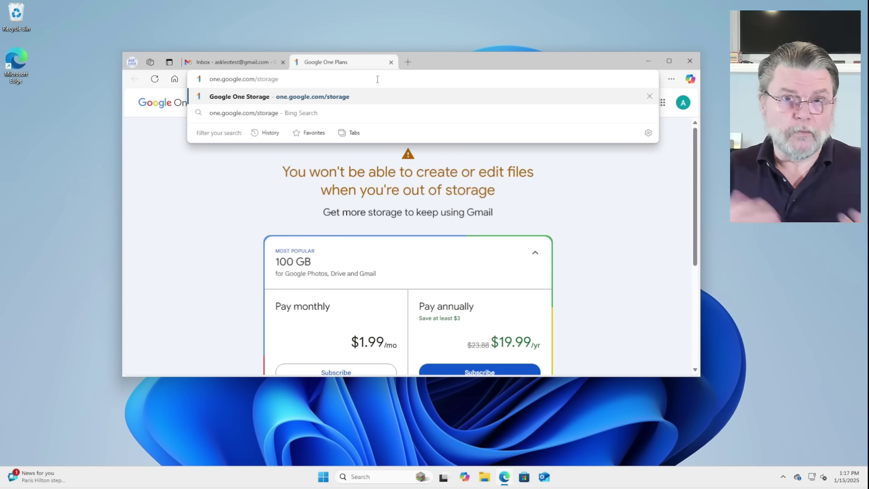
# Load the Storage page and scroll to the details showing Google Drive at 12.49 GB.
pyautogui.press('Return')
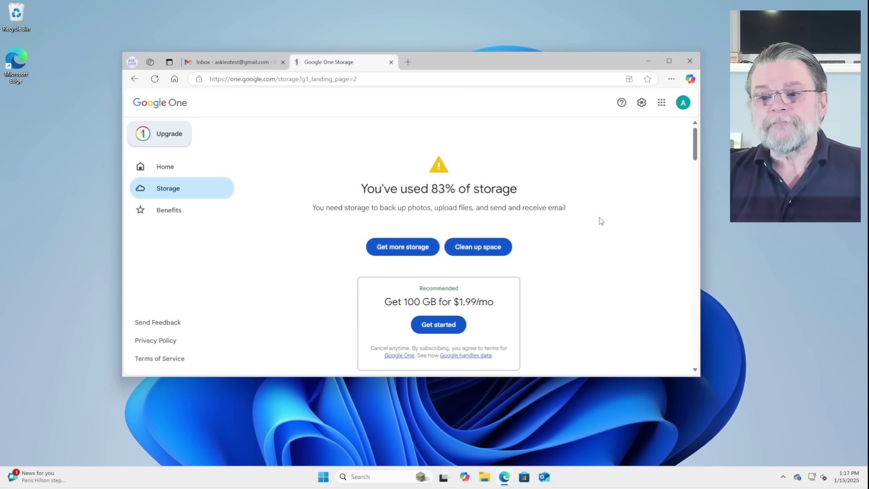
pyautogui.scroll(-6, 602, 220)
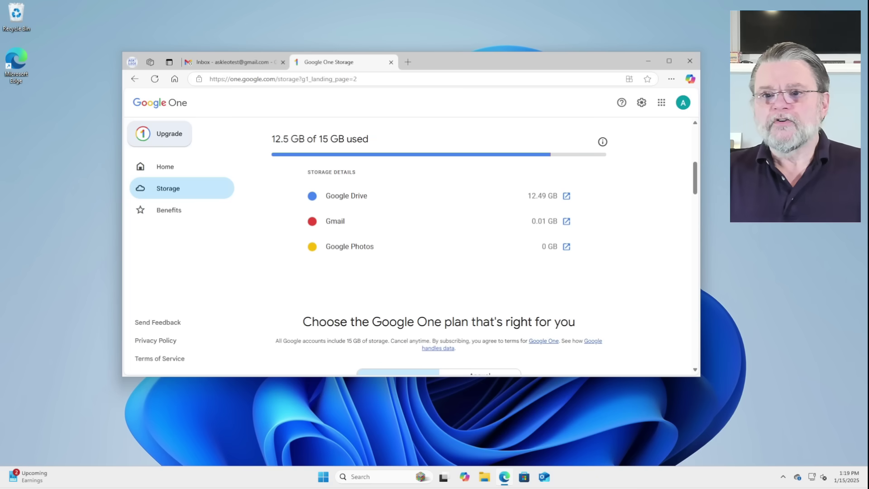
# Open Google Drive in a new tab from the Google apps menu.
pyautogui.click(663, 105)
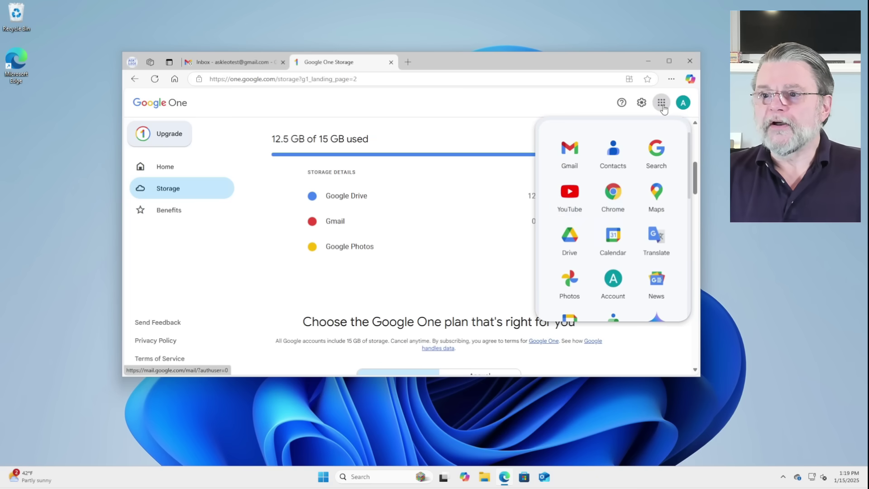
pyautogui.click(569, 239)
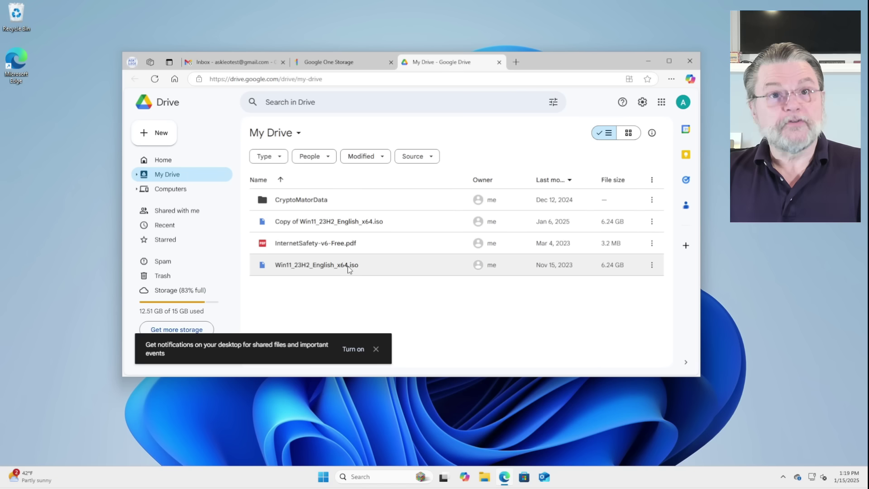
# Move the 6.24 GB Win11_23H2_English_x64.iso file to the Drive trash.
pyautogui.rightClick(378, 267)
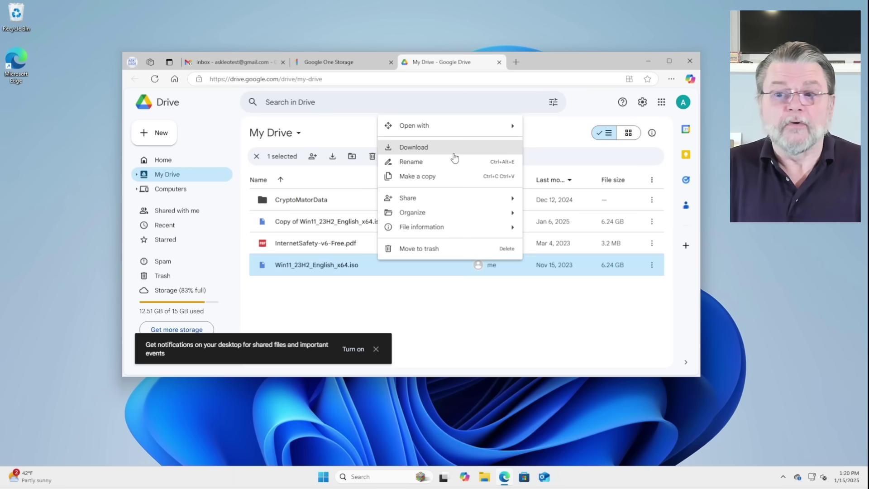
pyautogui.click(438, 252)
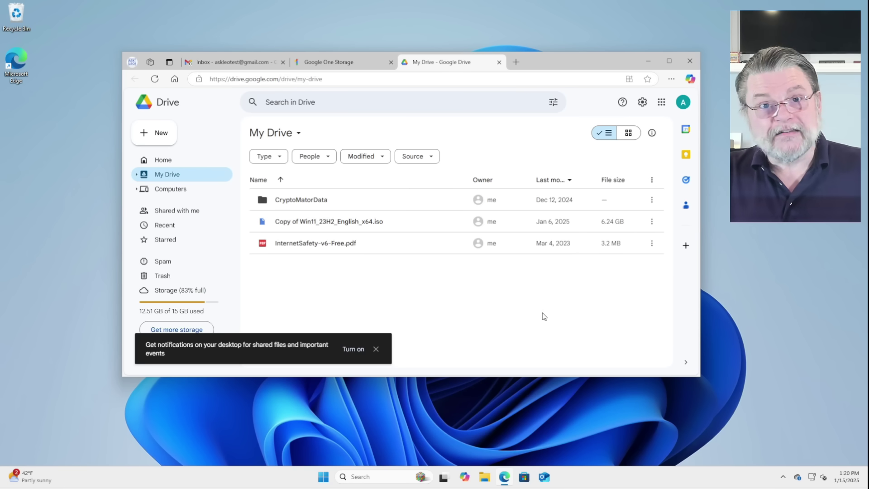
# Empty the Google Drive trash, permanently deleting the Win11 ISO.
pyautogui.click(162, 277)
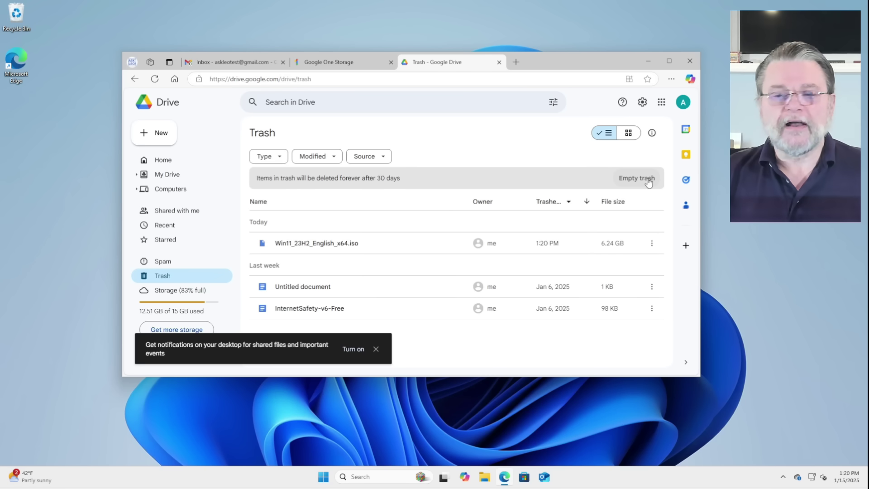
pyautogui.click(649, 180)
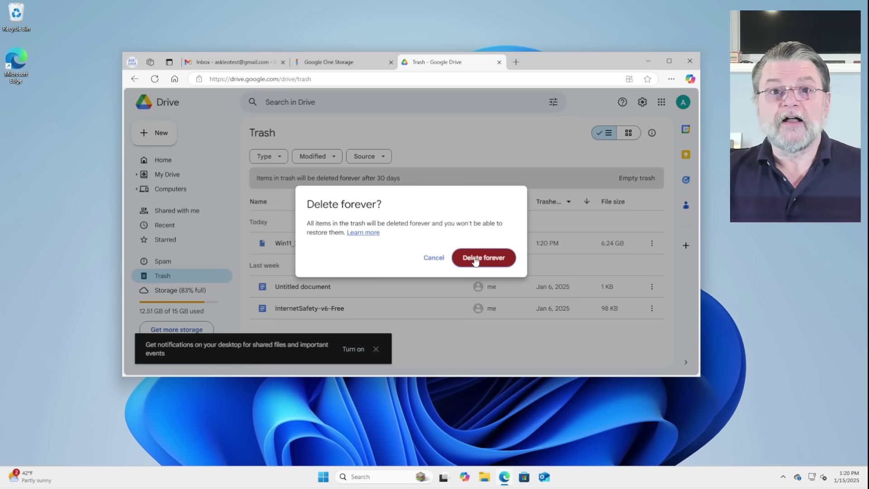
pyautogui.click(476, 262)
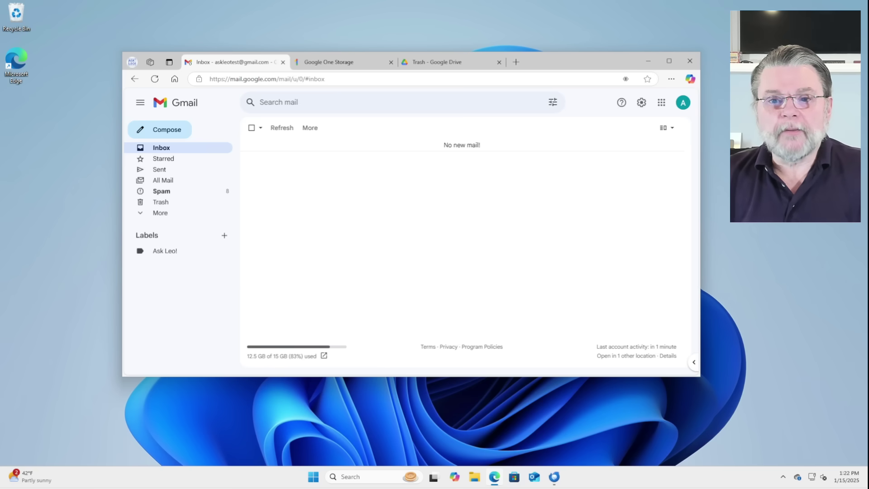
# In All Mail, delete the top Google Security alert message.
pyautogui.click(163, 180)
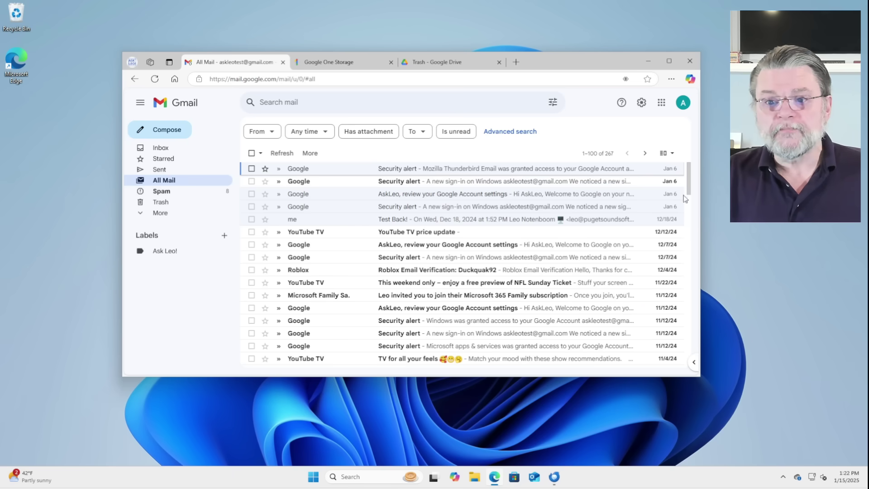
pyautogui.rightClick(419, 171)
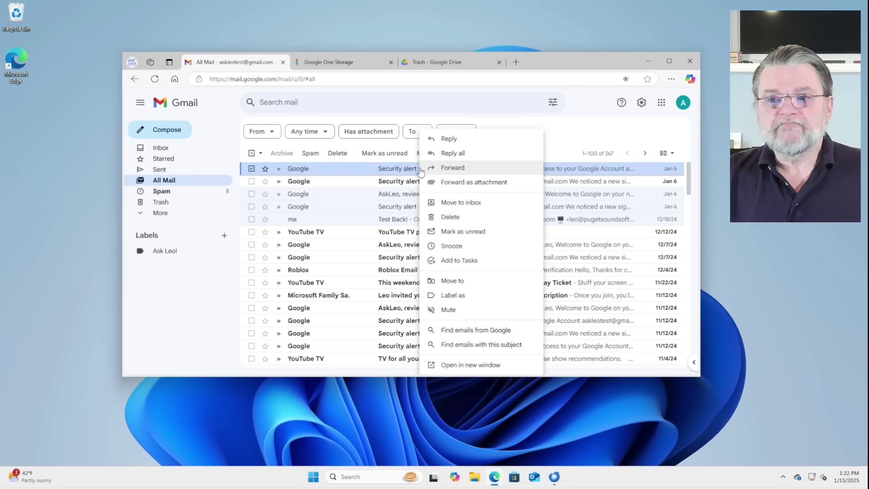
pyautogui.click(489, 216)
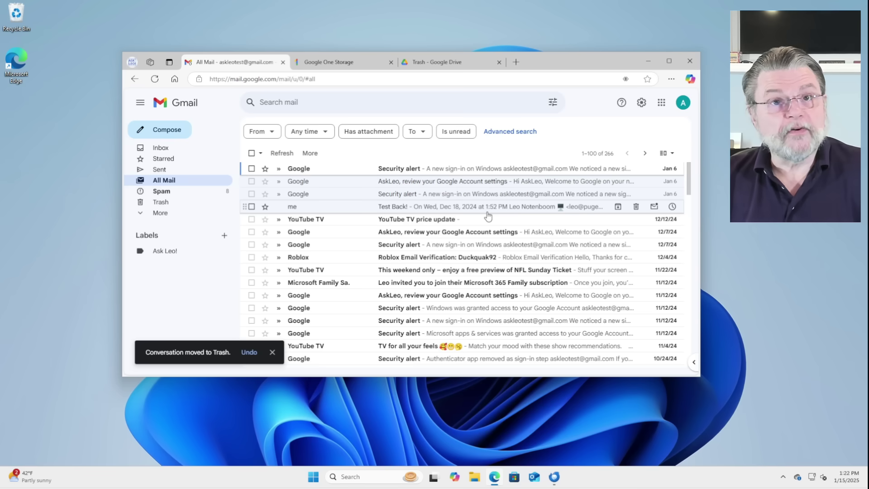
# Empty Gmail's Trash folder so no messages remain.
pyautogui.click(162, 202)
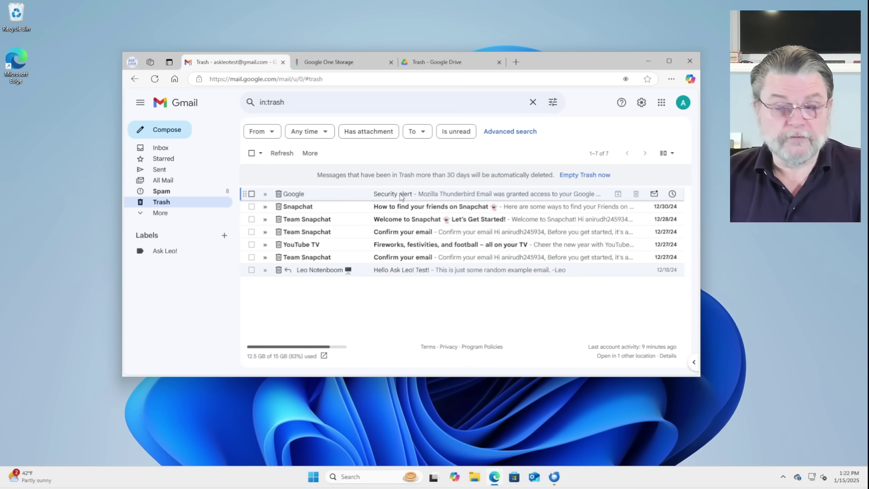
pyautogui.click(588, 177)
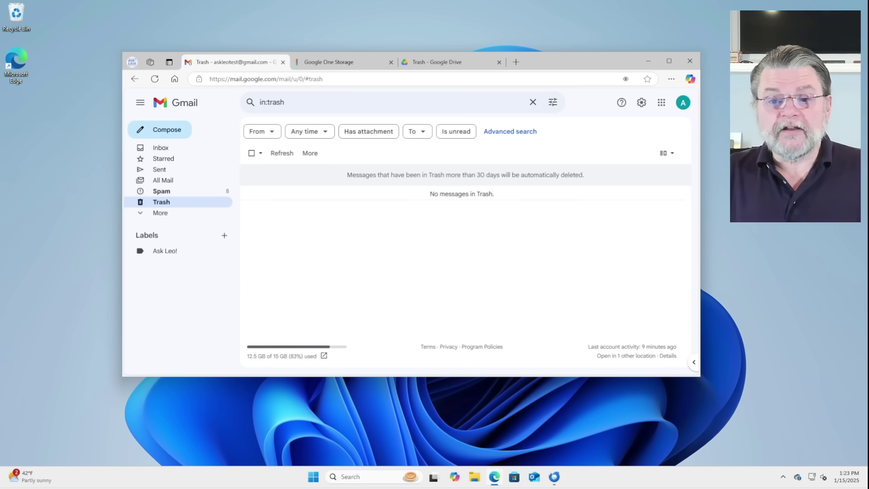
# Delete all eight spam messages, then go back to the Inbox.
pyautogui.click(161, 191)
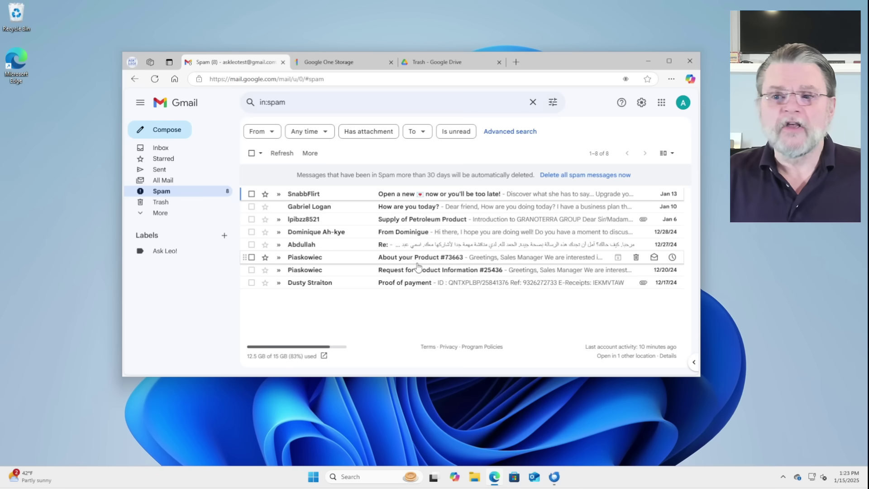
pyautogui.click(582, 175)
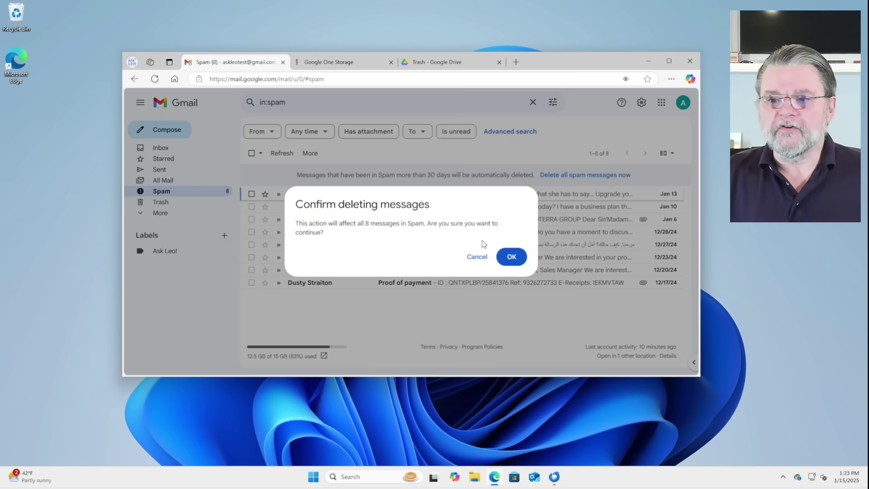
pyautogui.click(519, 257)
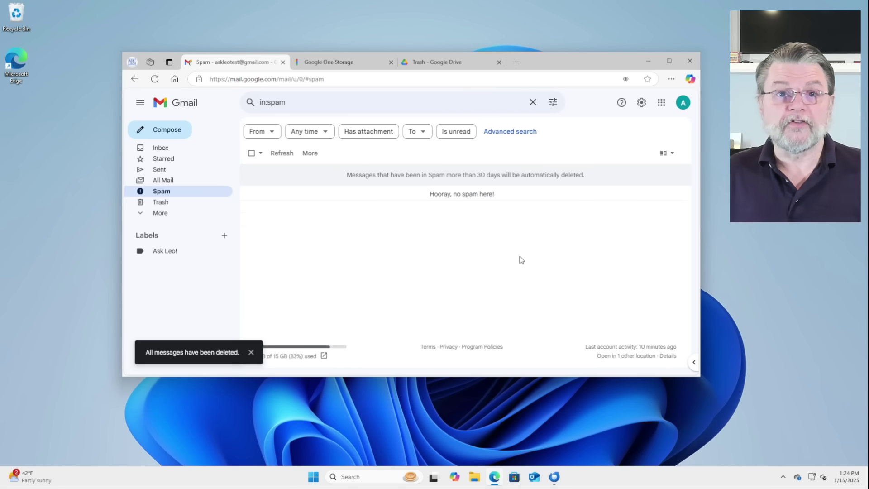
pyautogui.click(177, 144)
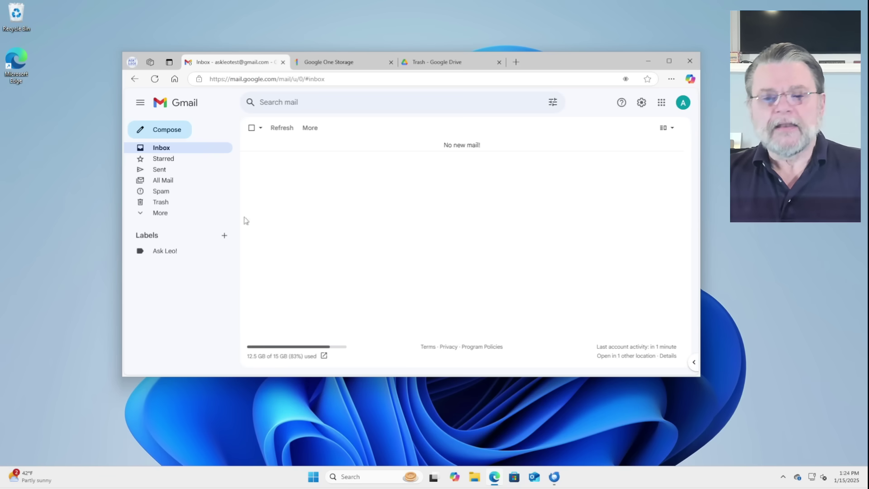
# Show the Gmail account's All Mail in Thunderbird and snap the Gmail window right.
pyautogui.click(553, 478)
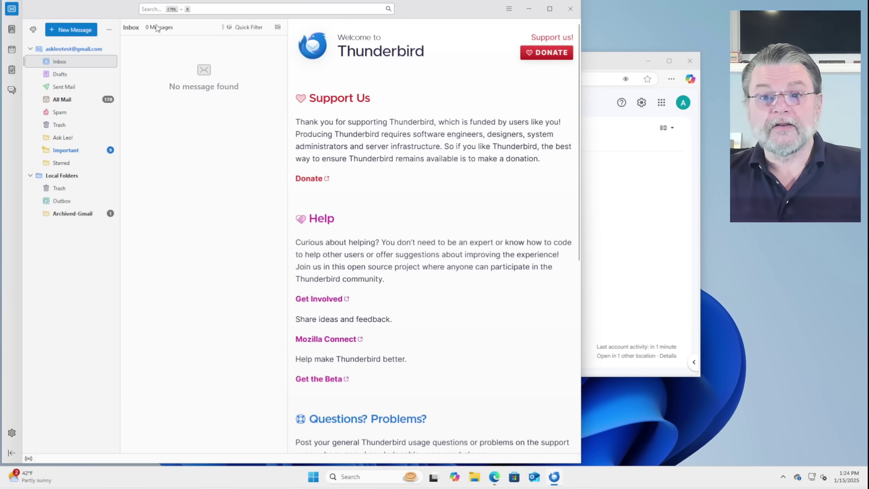
pyautogui.click(55, 62)
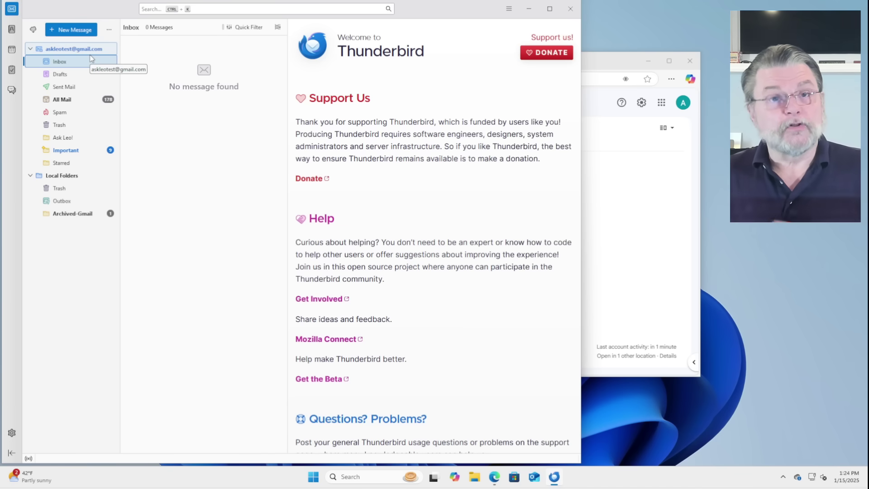
pyautogui.click(71, 101)
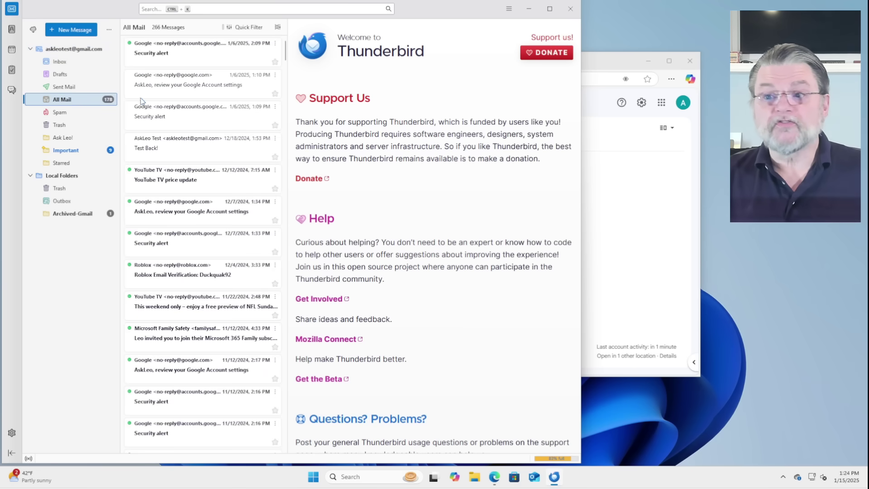
pyautogui.click(605, 56)
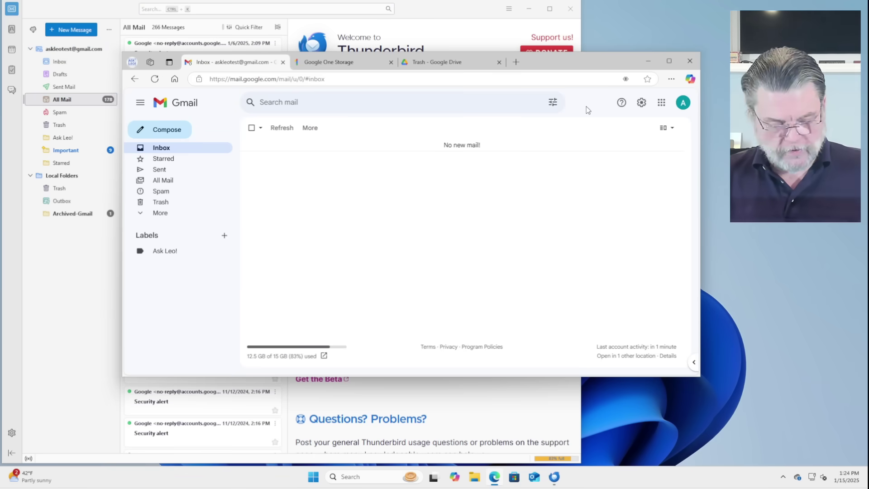
pyautogui.press('super+Right')
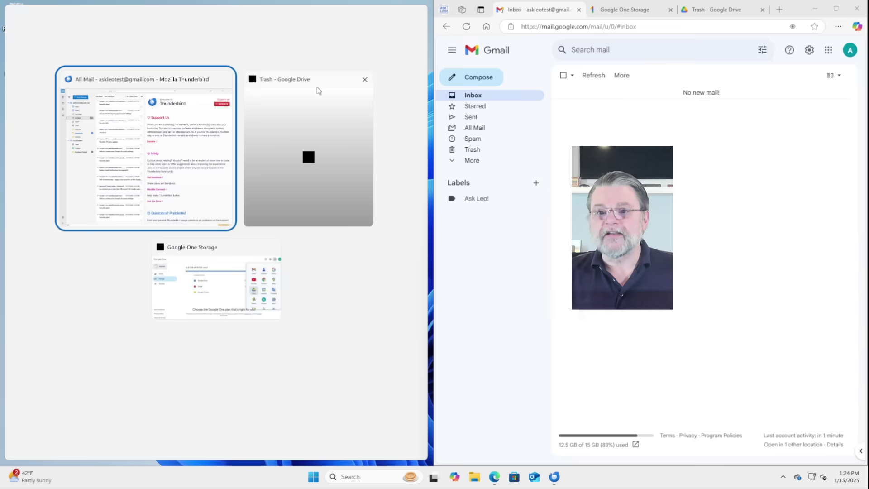
# Snap Thunderbird to the left half and list Gmail's 266 All Mail messages.
pyautogui.click(189, 171)
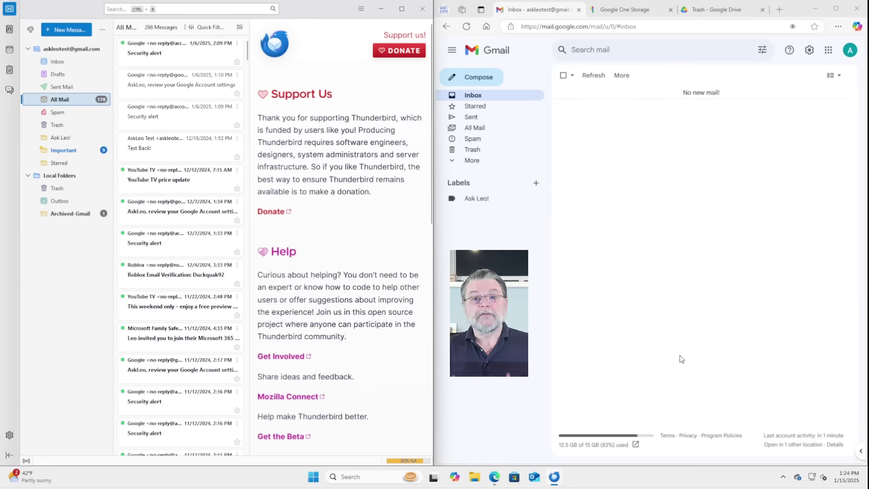
pyautogui.click(487, 128)
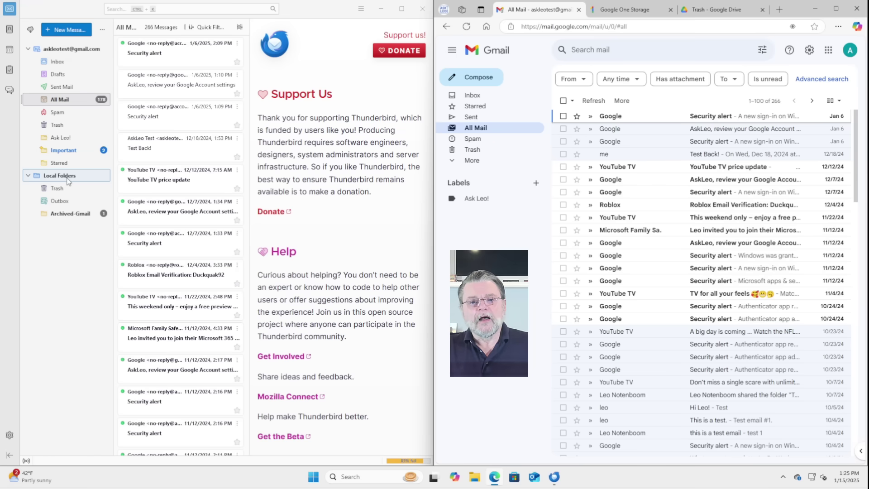
# Bring up the Local Folders actions menu, then dismiss it without creating a folder.
pyautogui.rightClick(68, 180)
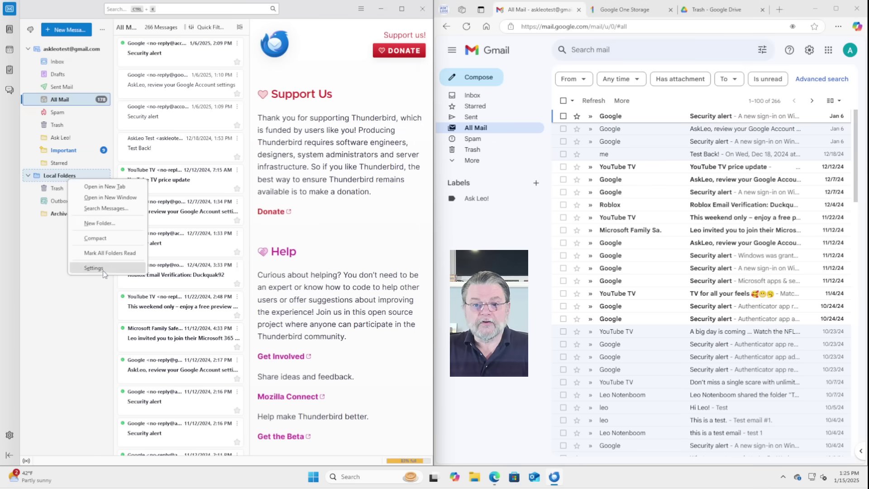
pyautogui.click(58, 237)
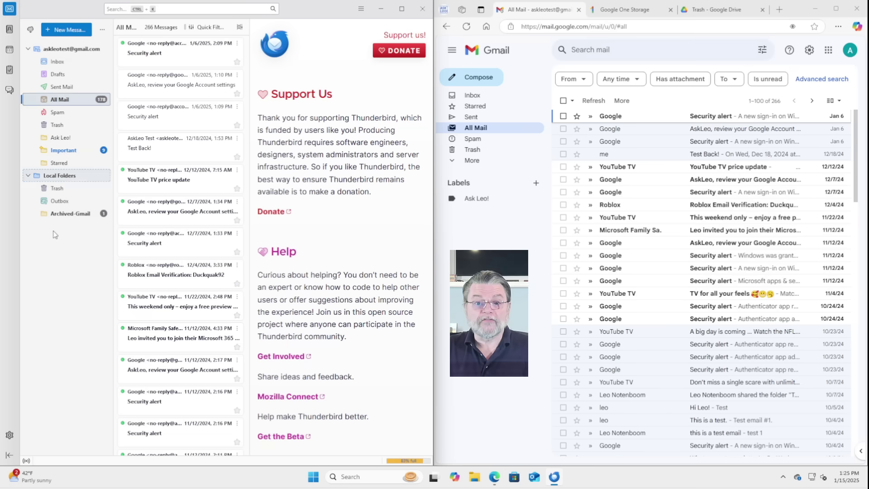
pyautogui.click(66, 216)
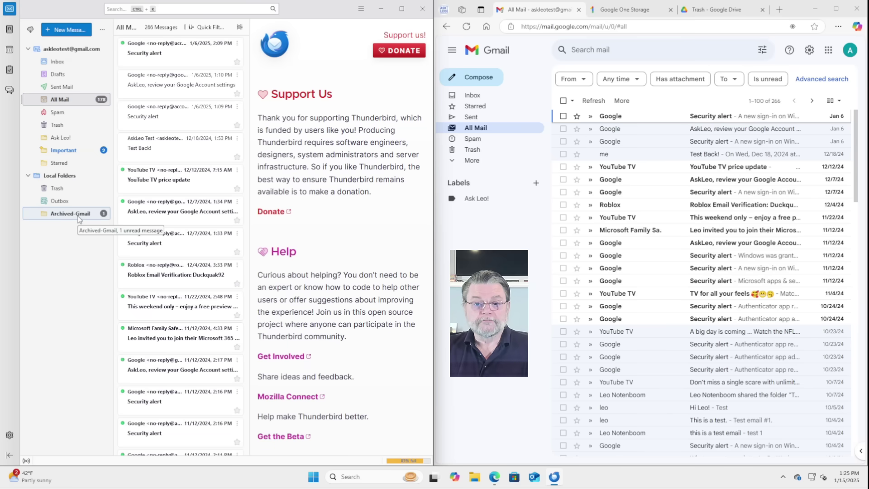
# Drag the five newest messages, Security alert through YouTube TV price update, into Archived-Gmail and view it.
pyautogui.click(187, 48)
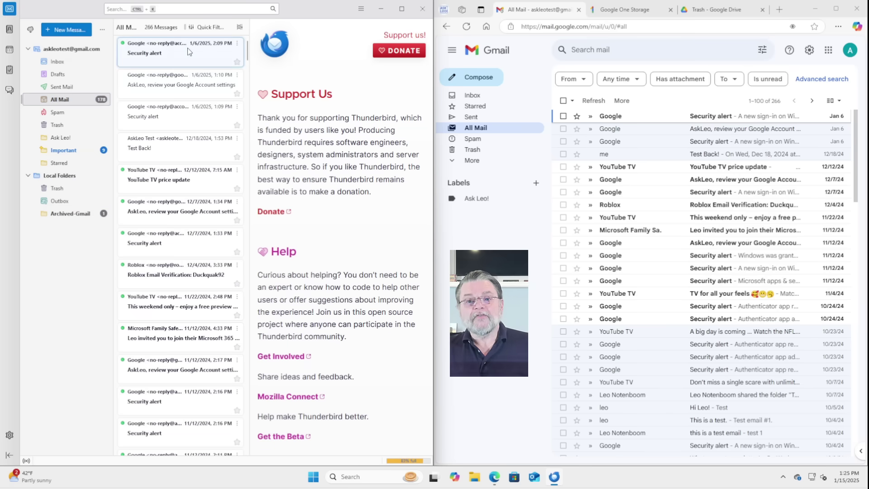
pyautogui.keyDown('shift'); pyautogui.click(182, 180); pyautogui.keyUp('shift')
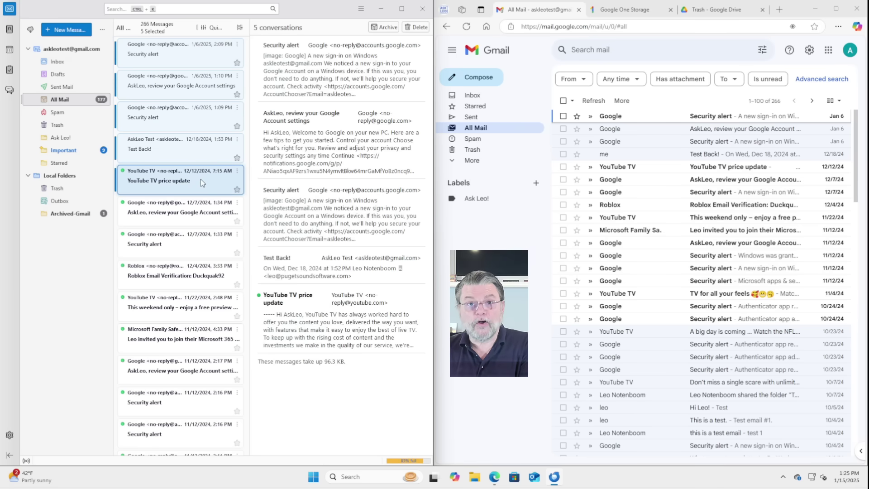
pyautogui.moveTo(200, 178); pyautogui.dragTo(79, 216)
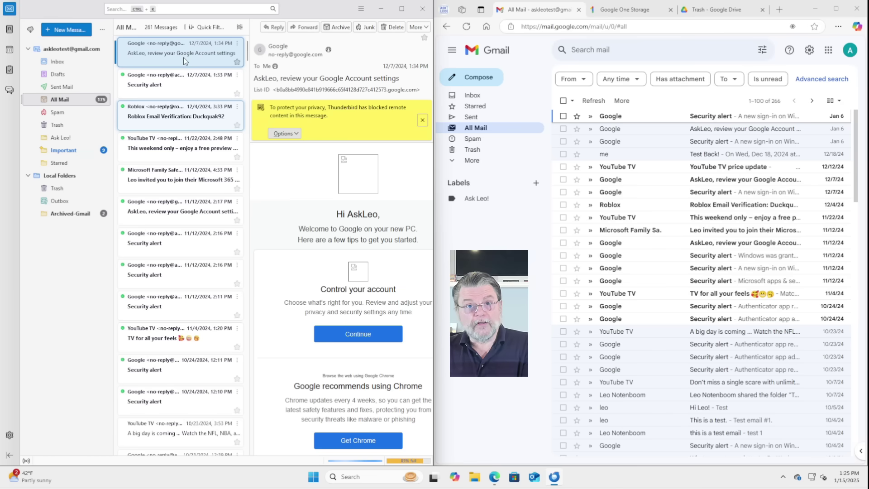
pyautogui.click(61, 218)
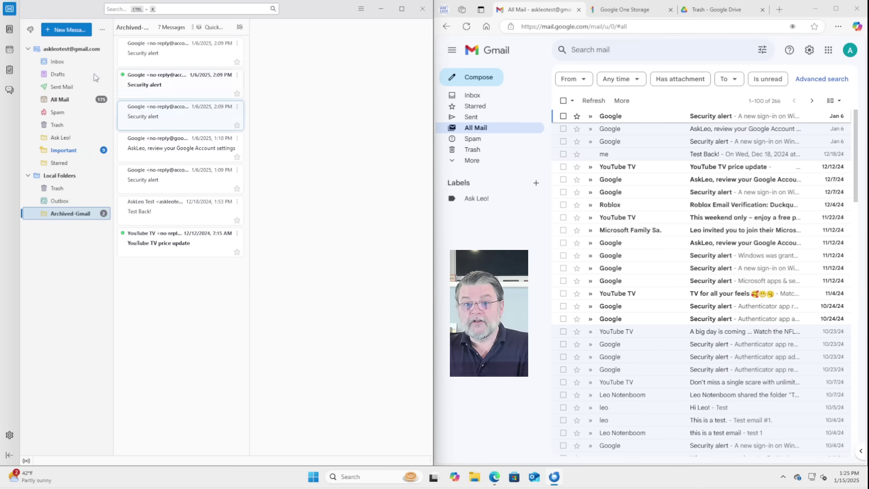
# Reload Gmail's All Mail list in the browser, then return Thunderbird to its empty Inbox.
pyautogui.click(61, 100)
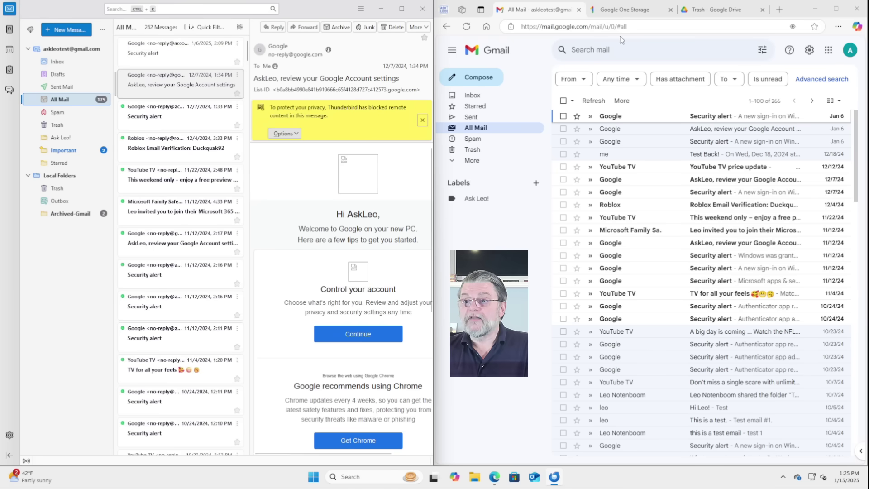
pyautogui.click(471, 129)
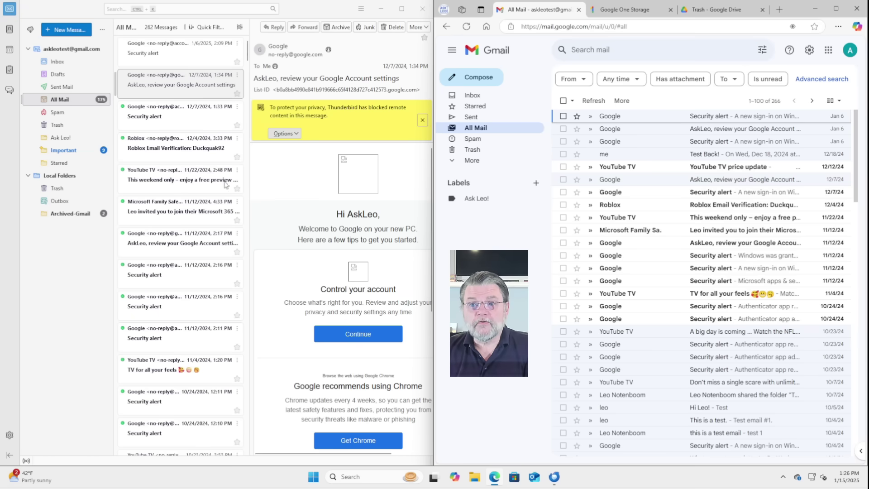
pyautogui.click(65, 63)
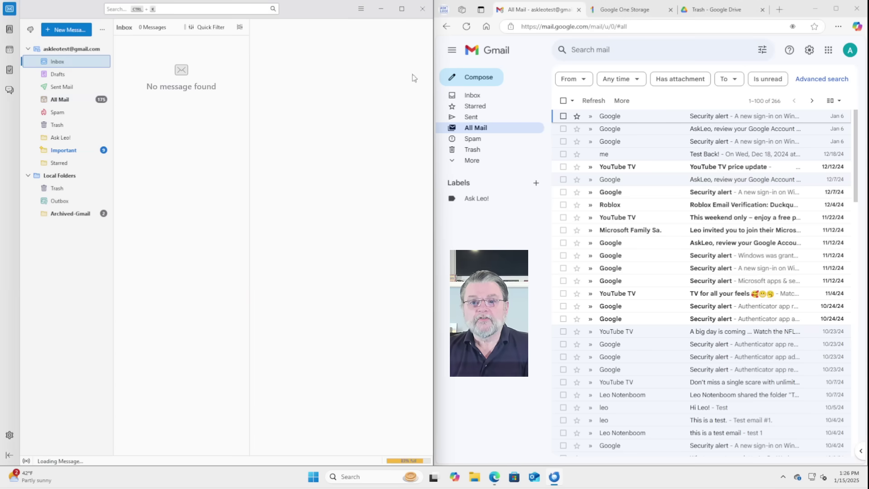